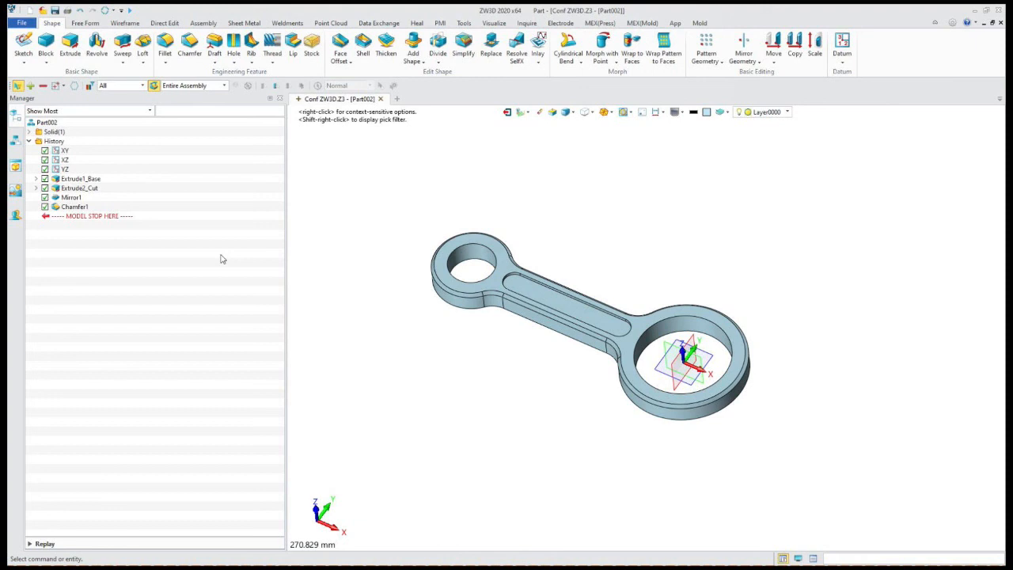
Rename the 150 mm centre-to-centre dimension in the base extrusion's Sketch1 as Length and exit the sketch
click(36, 179)
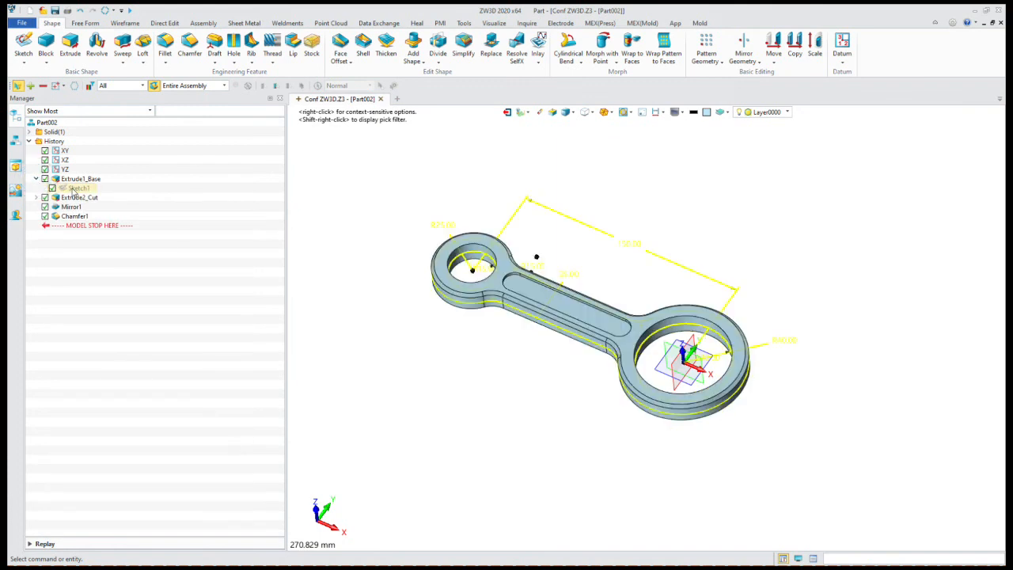
right_click(73, 180)
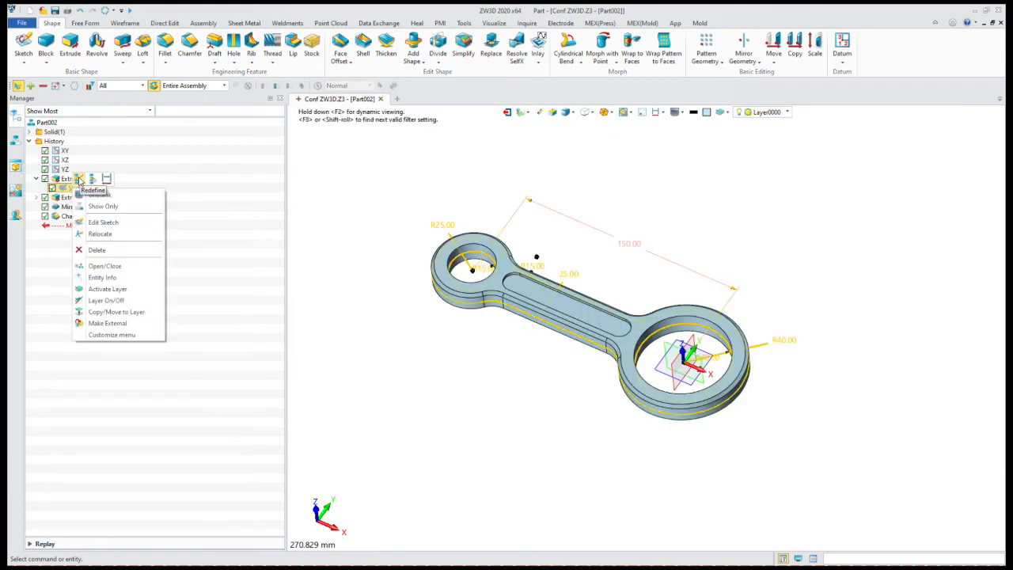
click(79, 181)
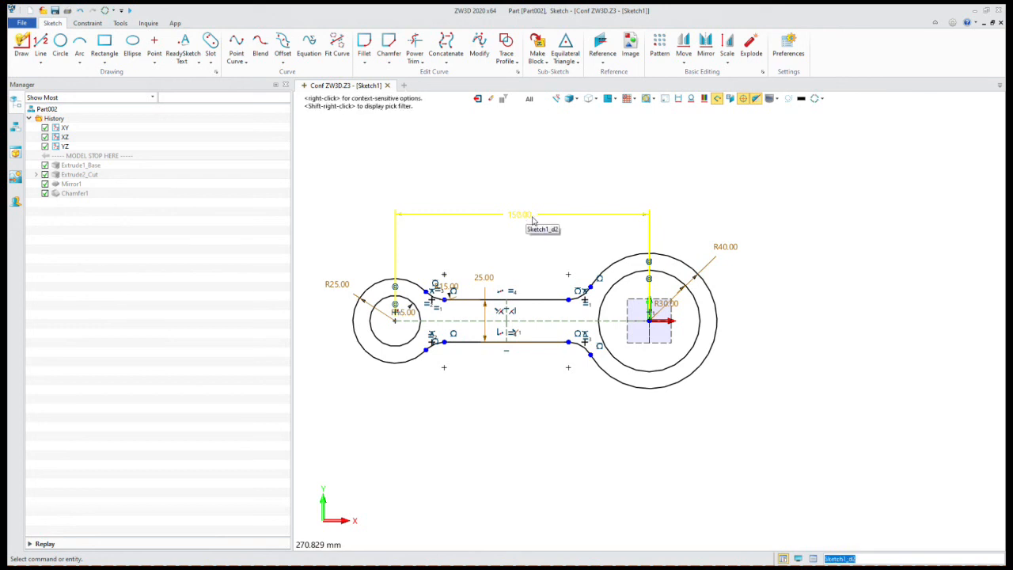
click(531, 215)
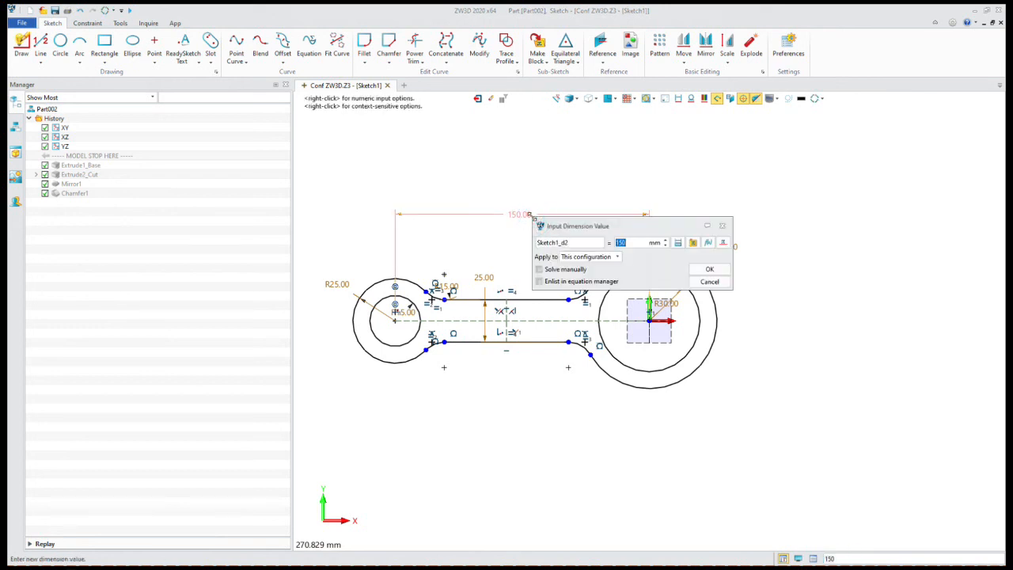
double_click(573, 242)
key(BackSpace)
text(Length)
click(708, 270)
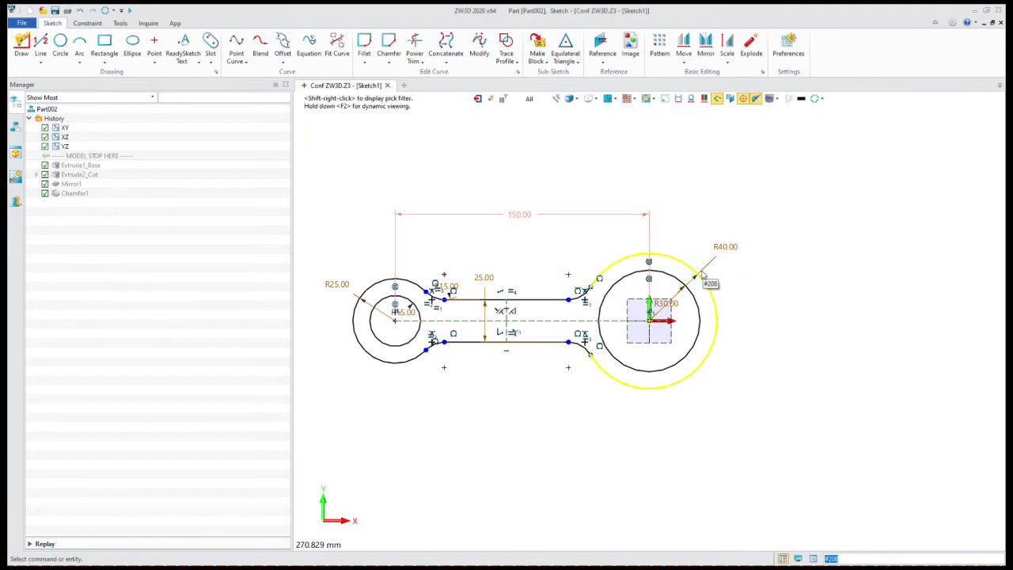
click(477, 99)
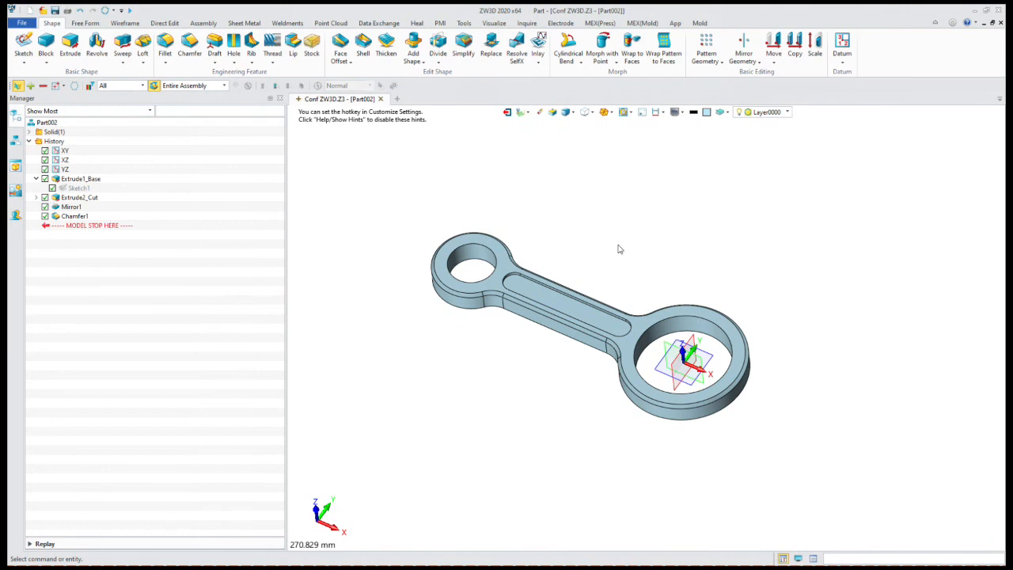
click(36, 179)
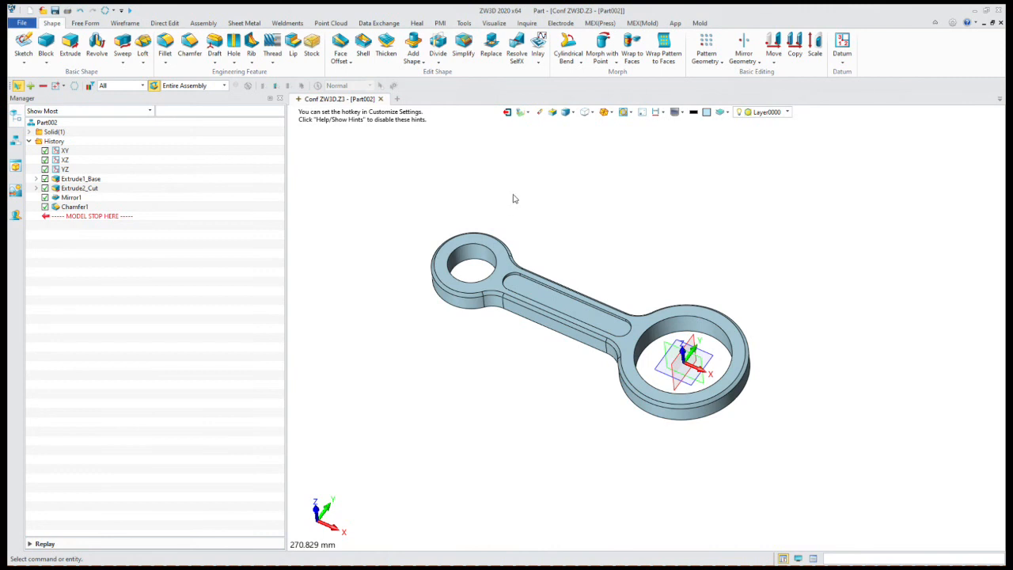
Open the part's configuration table and include Sketch1's Length dimension as a configurable parameter
right_click(51, 143)
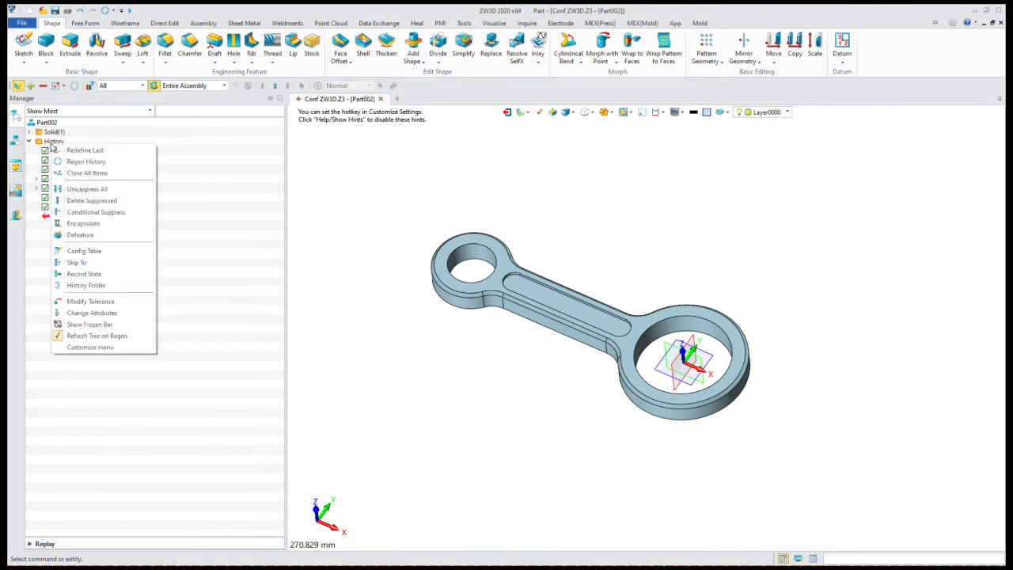
click(101, 252)
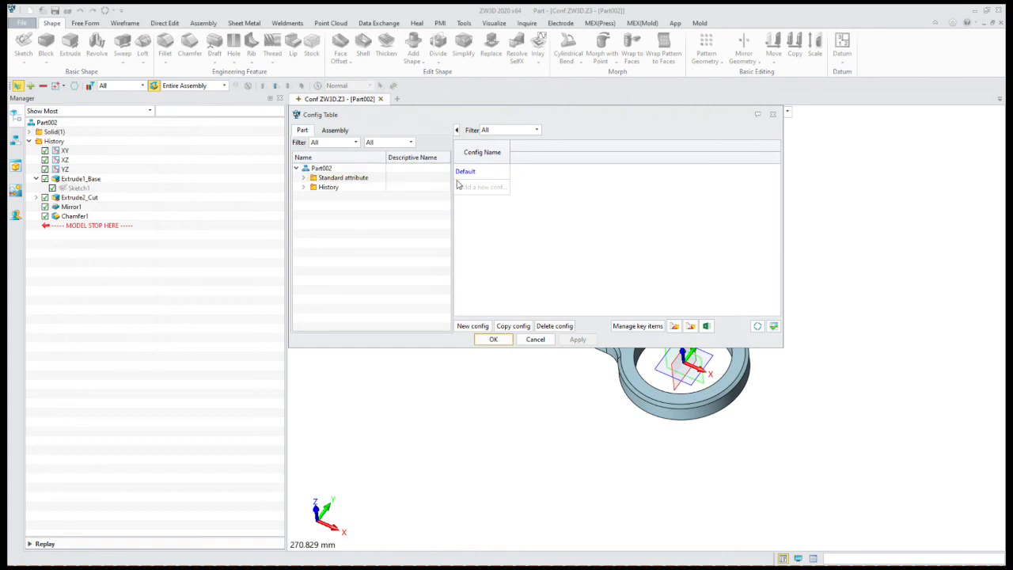
click(304, 190)
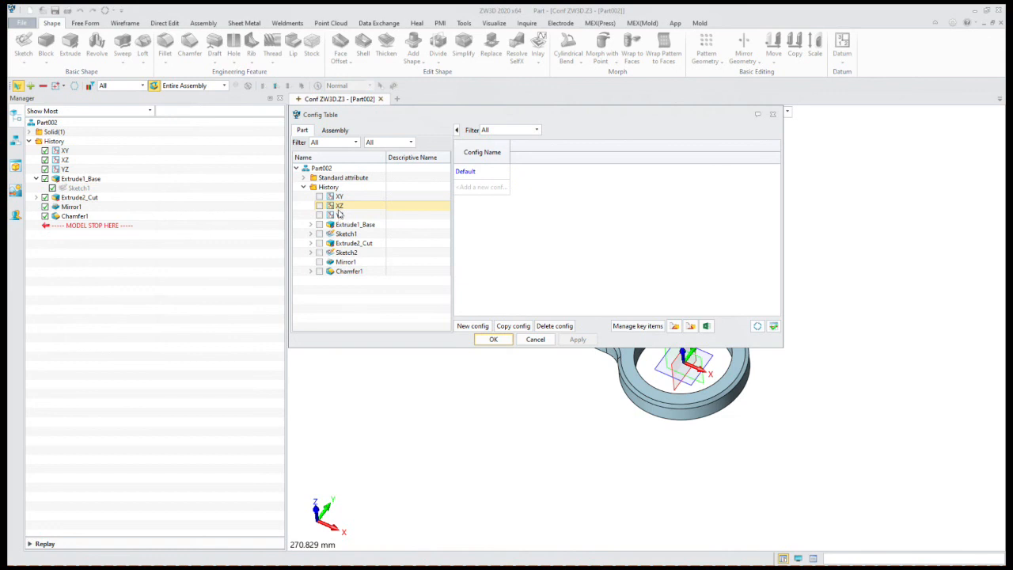
click(310, 235)
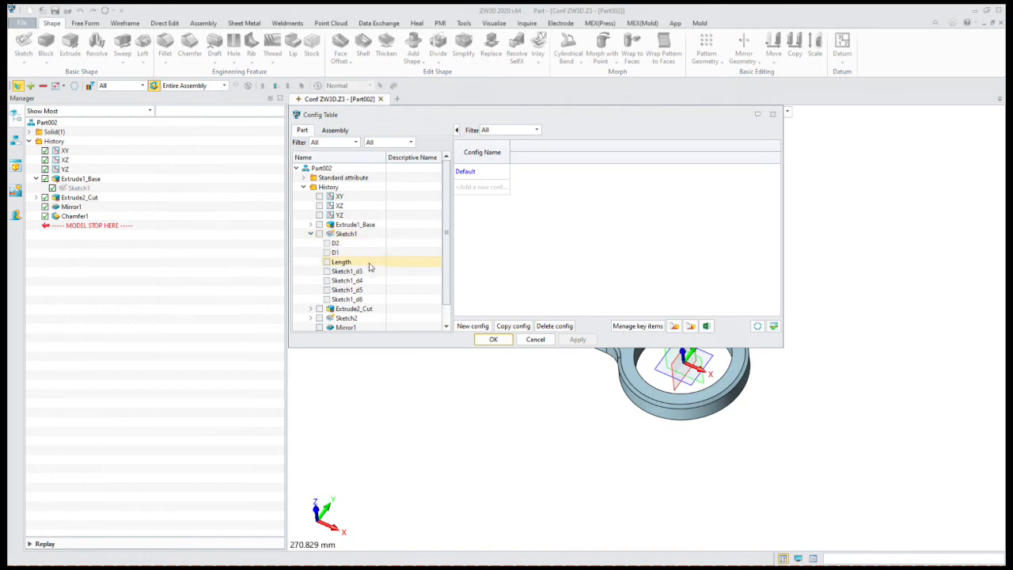
click(326, 263)
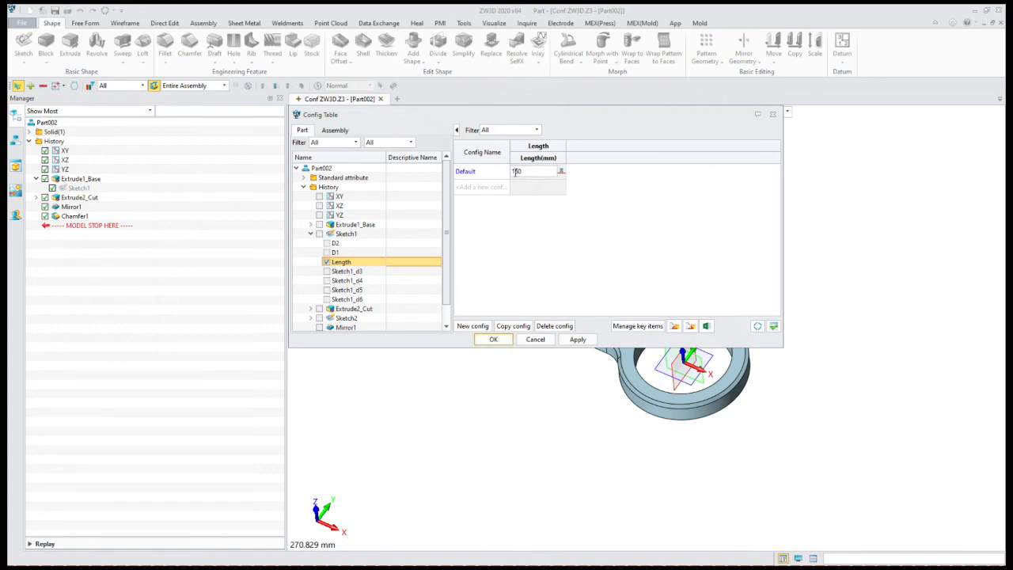
Add a configuration named L 250 with its Length set to 250 mm
click(473, 326)
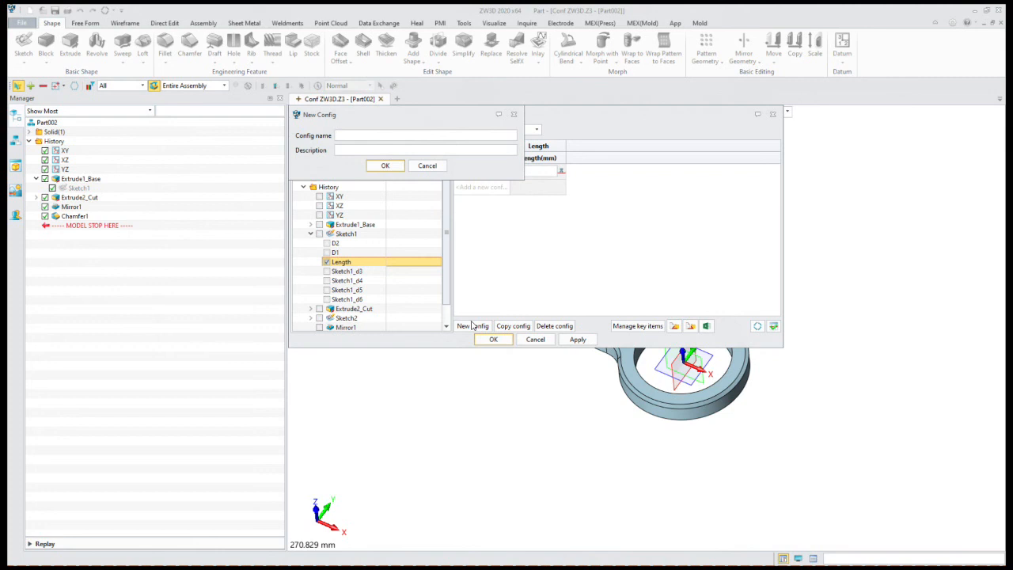
text(L 250)
click(386, 167)
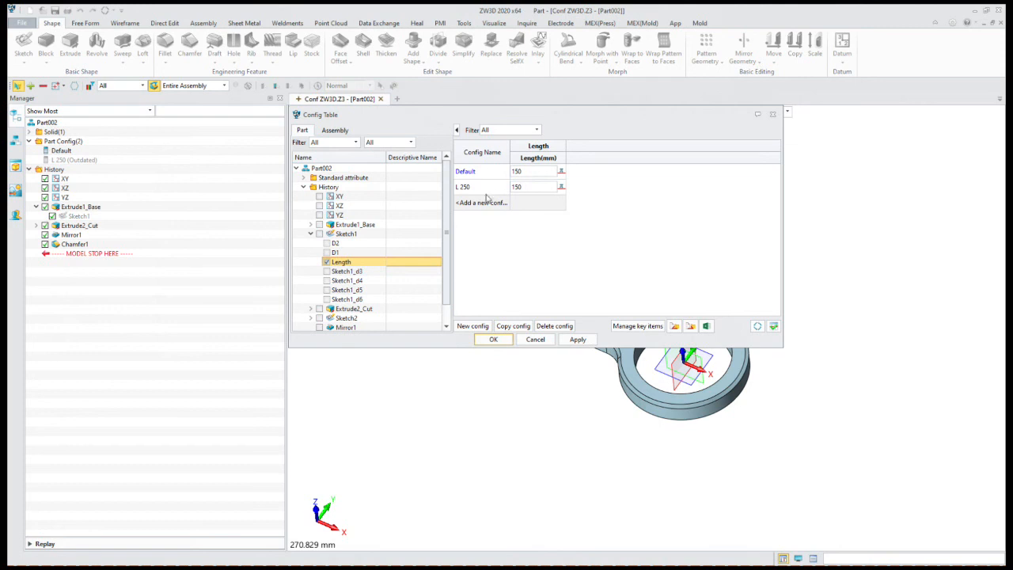
double_click(538, 188)
text(250)
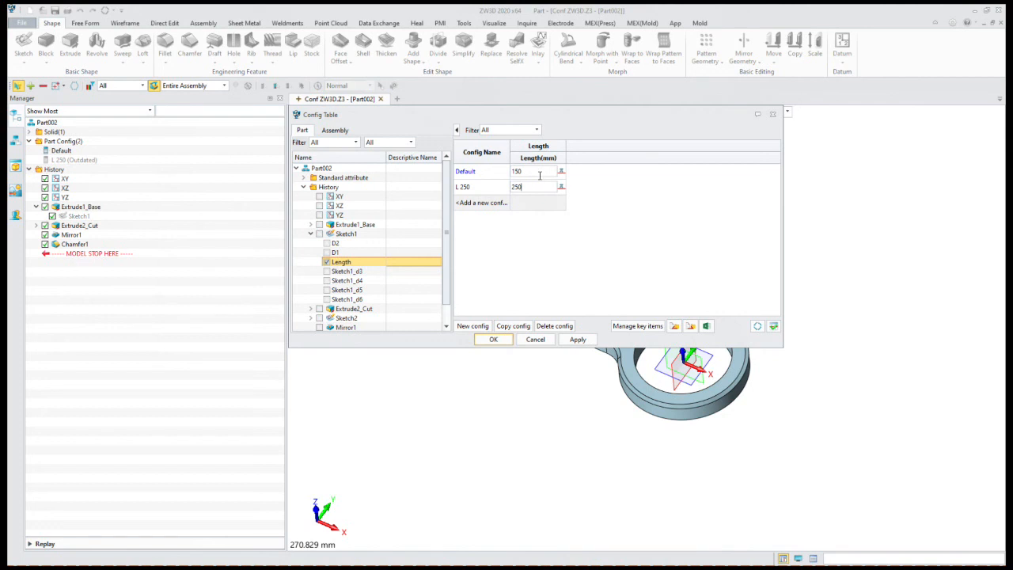
Add a configuration named L 300 with a Length of 300 mm, and apply and close the configuration table
click(472, 329)
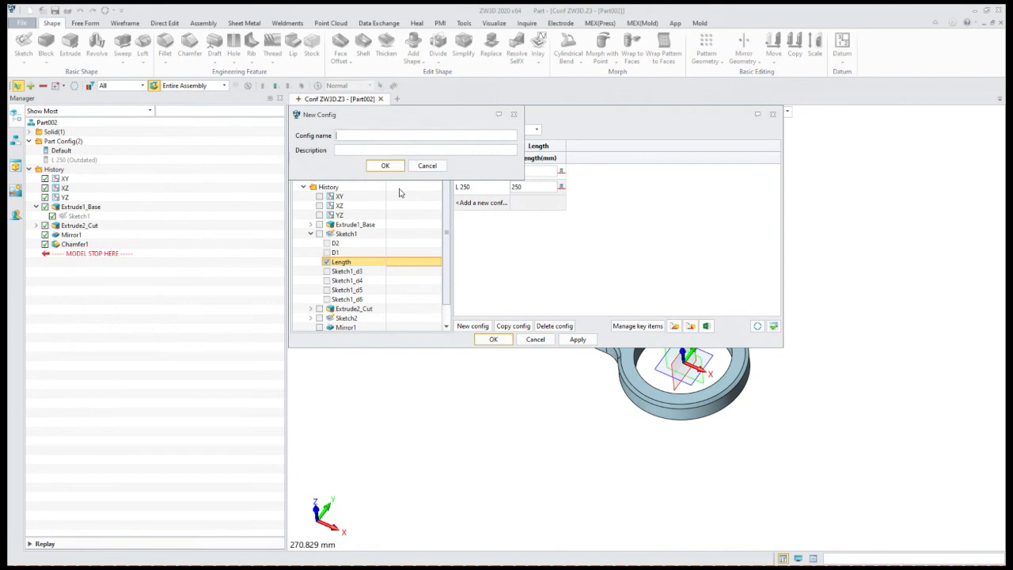
text(L 300)
click(395, 170)
double_click(519, 204)
text(300)
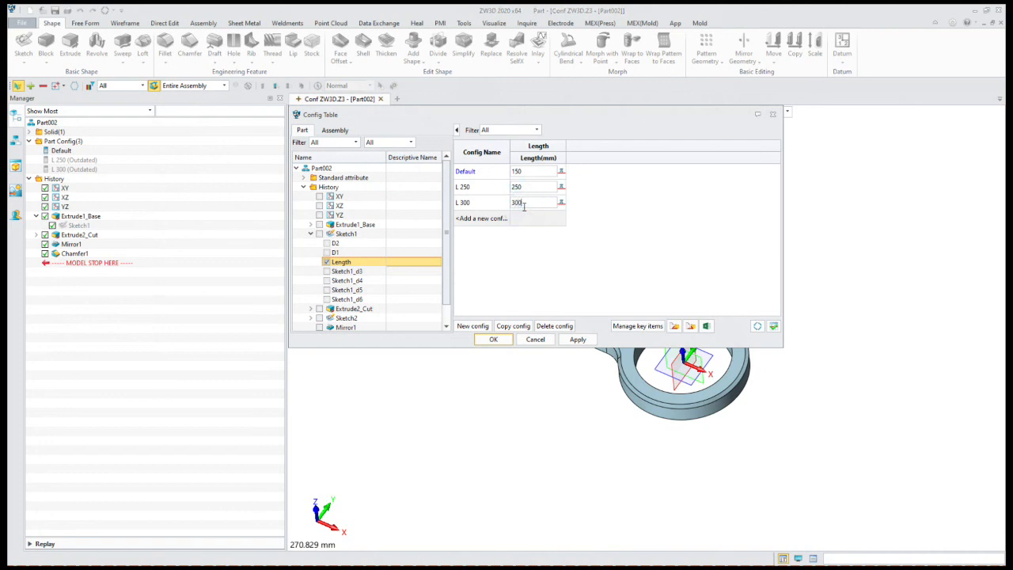
click(538, 280)
click(577, 340)
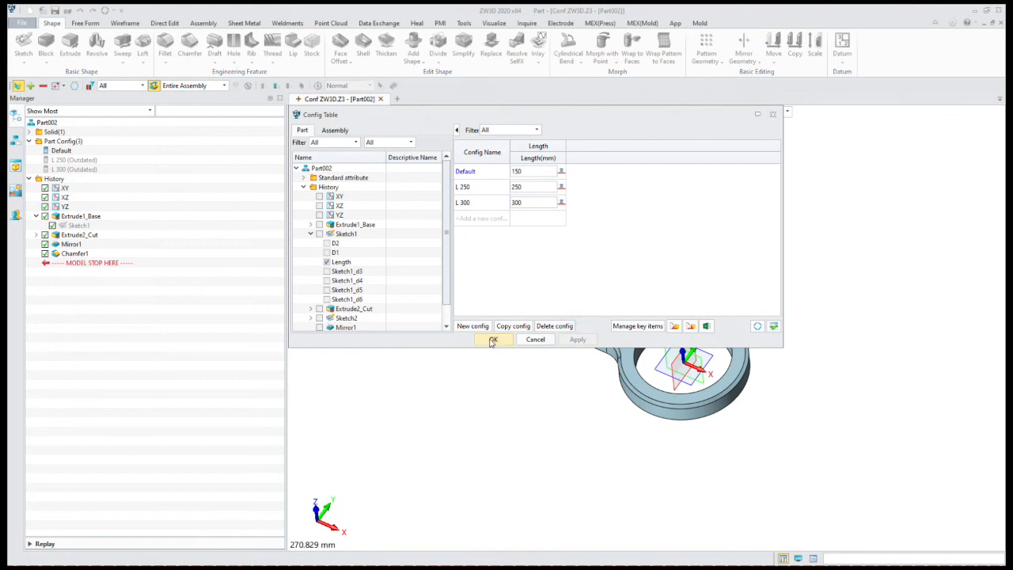
click(492, 339)
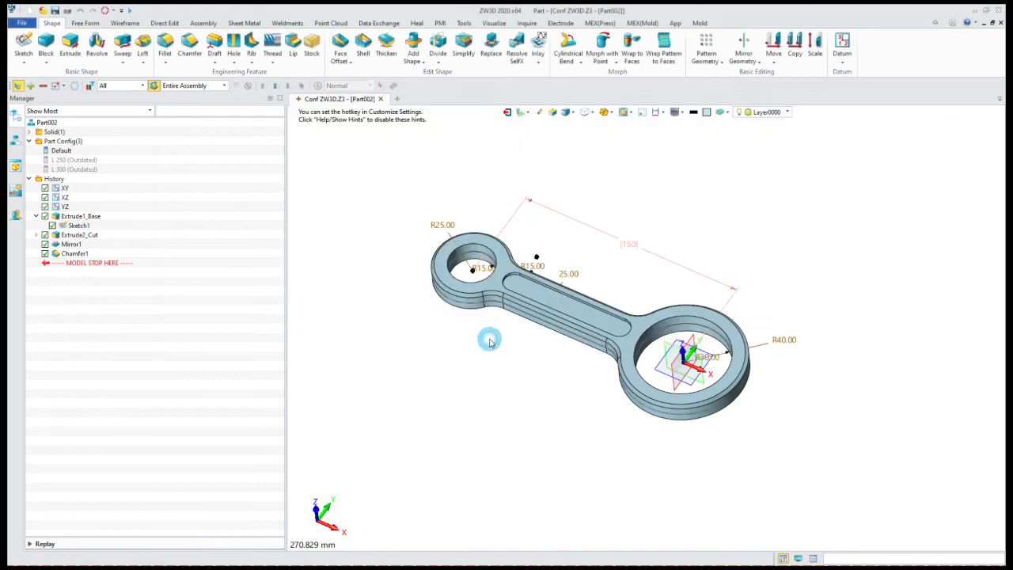
Activate the L 250 and L 300 configurations in turn and check Sketch1's length dimension on the L 300 version
click(28, 141)
click(29, 151)
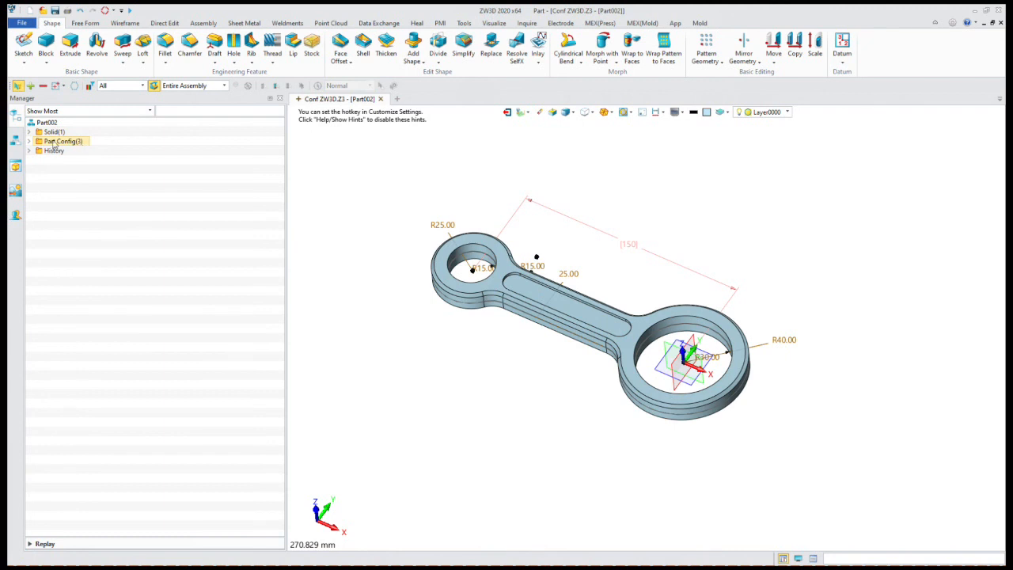
click(28, 141)
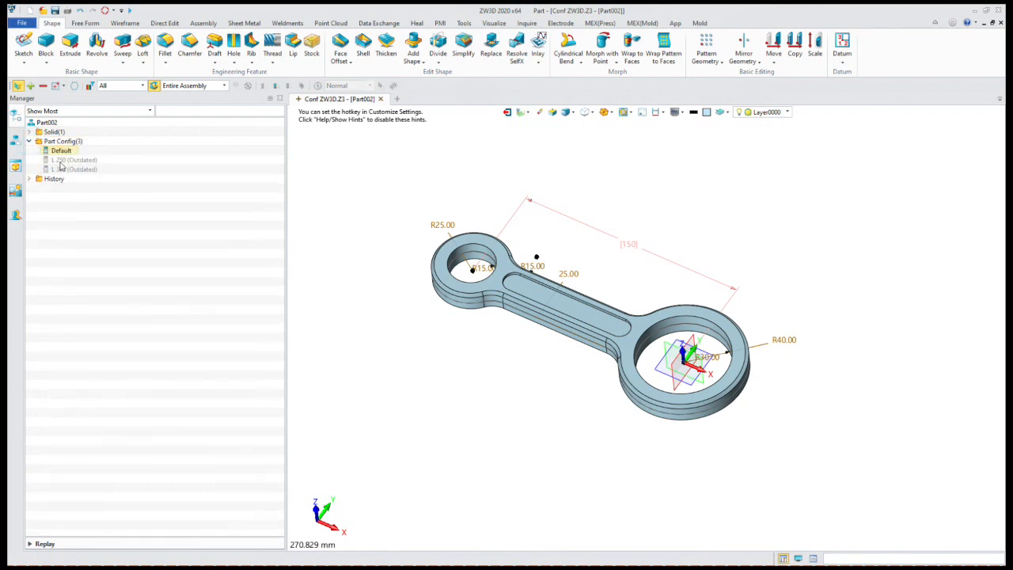
double_click(69, 162)
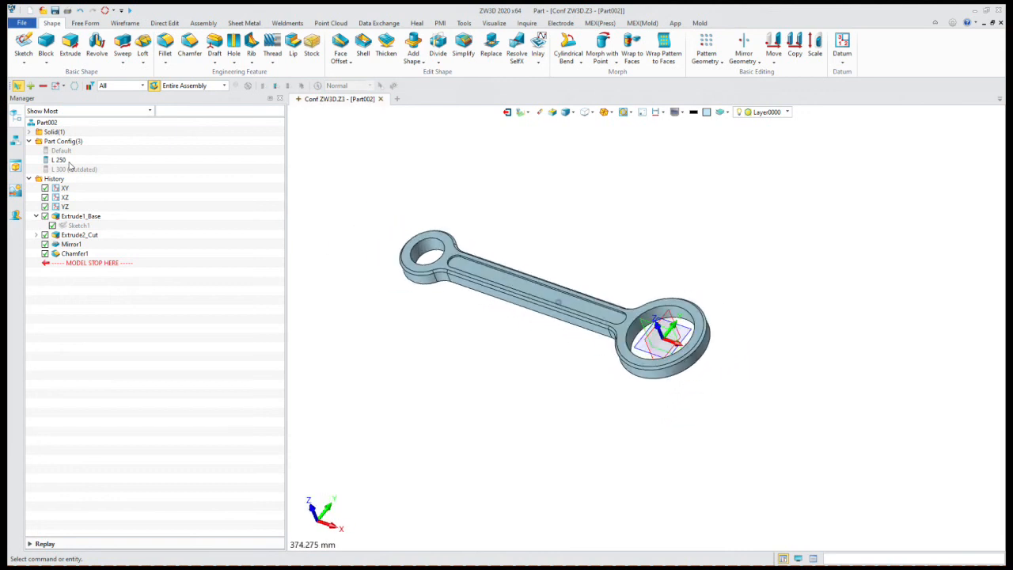
double_click(65, 169)
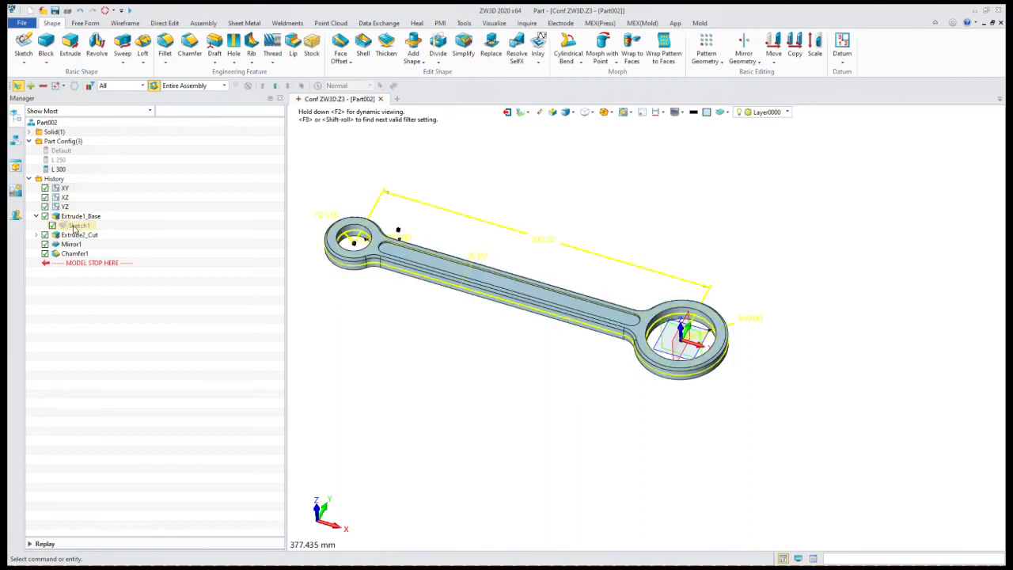
click(74, 227)
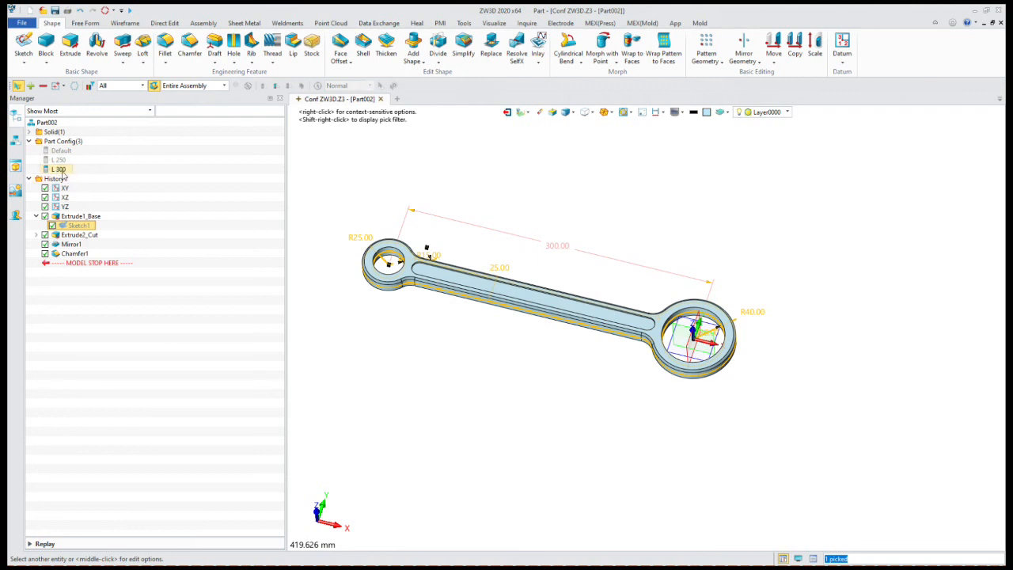
Activate the L 250 configuration, open Sketch1 to check its length dimension, and exit the sketch
double_click(59, 161)
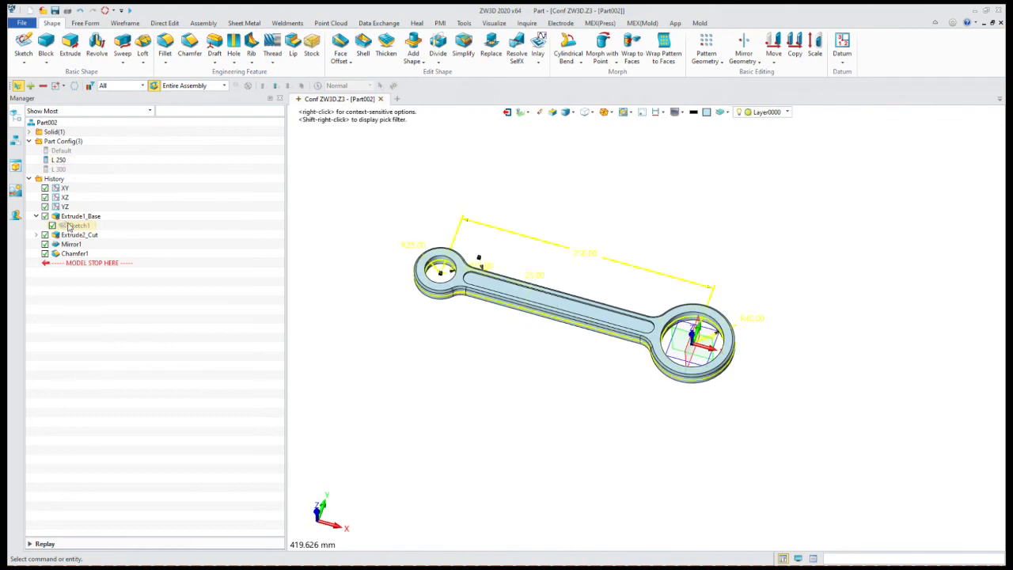
click(68, 224)
click(68, 224)
click(336, 220)
double_click(68, 225)
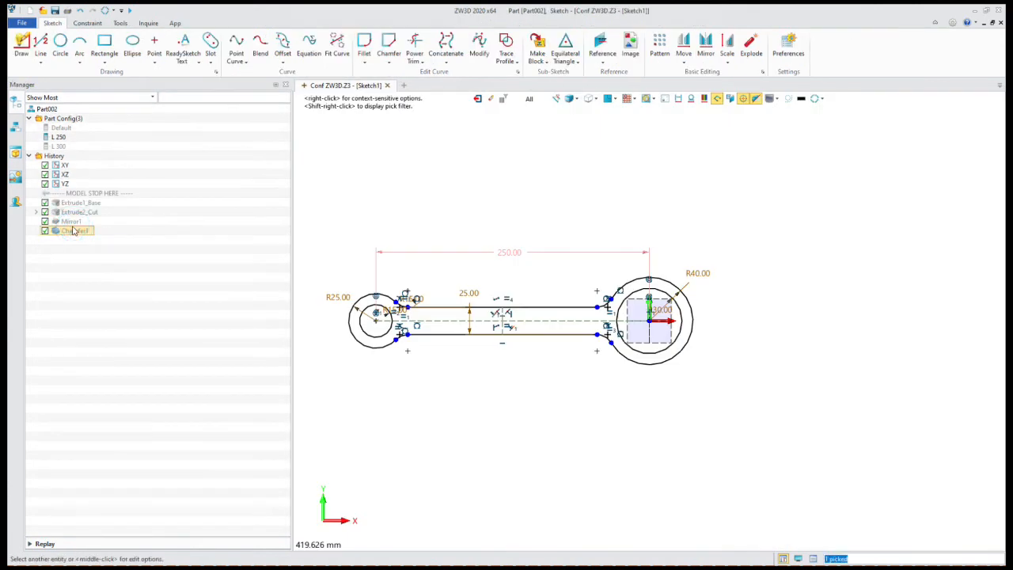
click(477, 98)
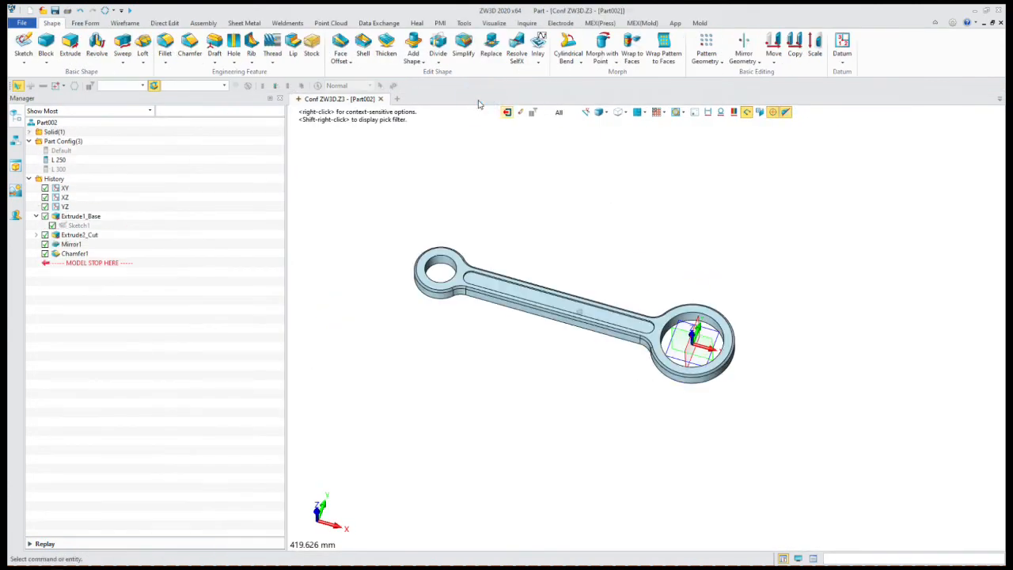
Reactivate the Default configuration, check Sketch1's length dimension, and collapse the history and configuration lists
double_click(62, 150)
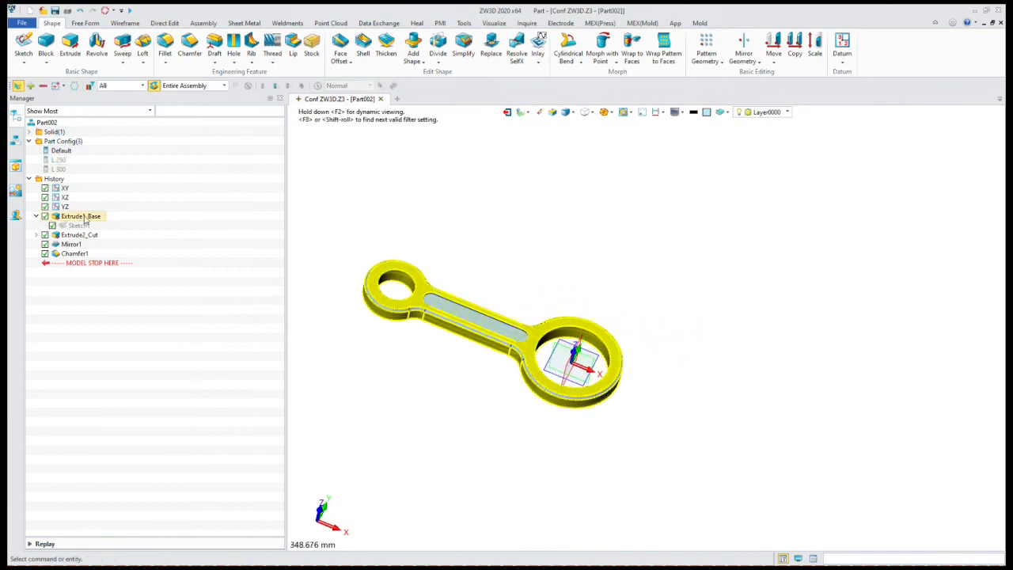
click(77, 226)
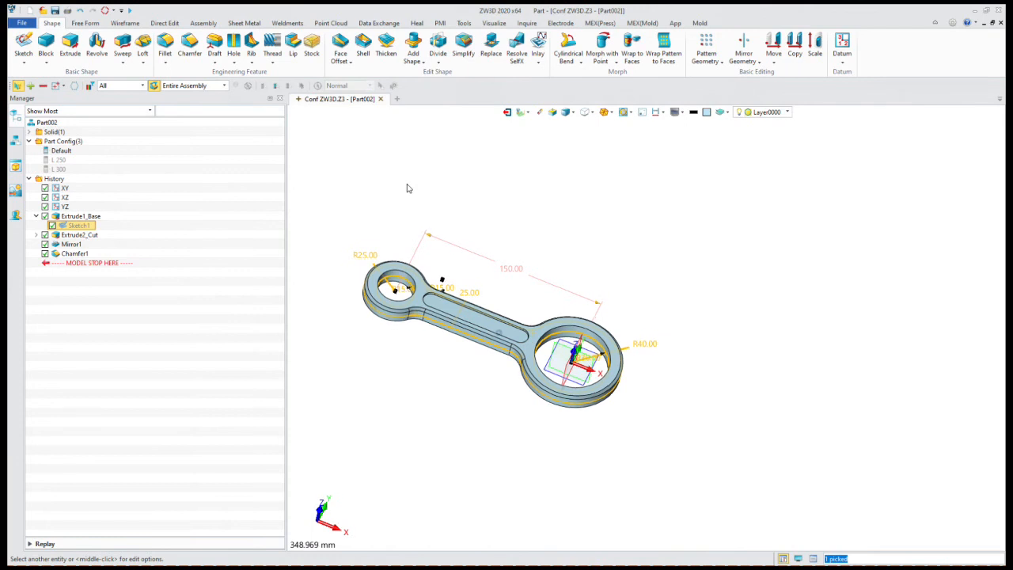
click(36, 216)
click(29, 179)
click(29, 142)
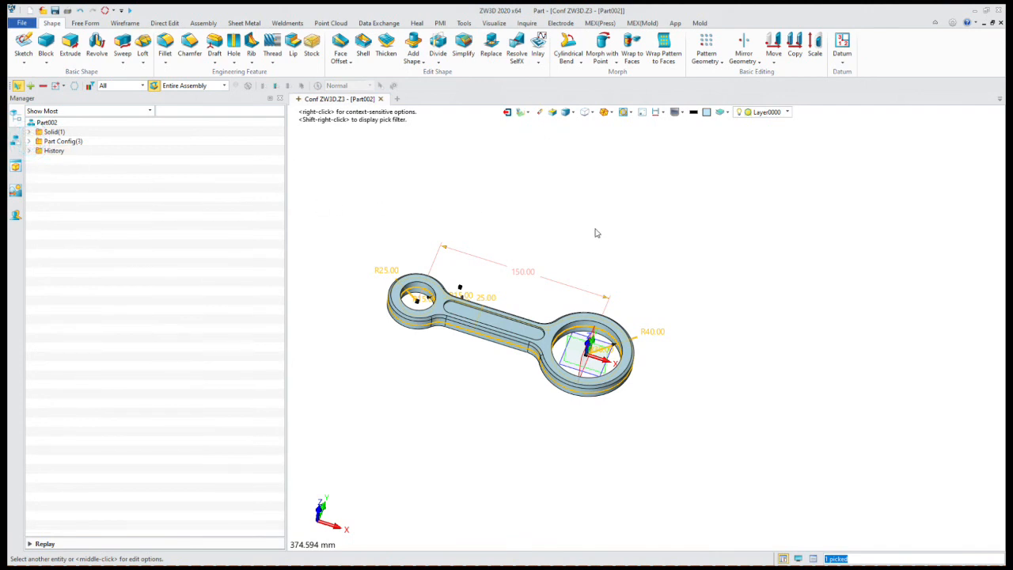